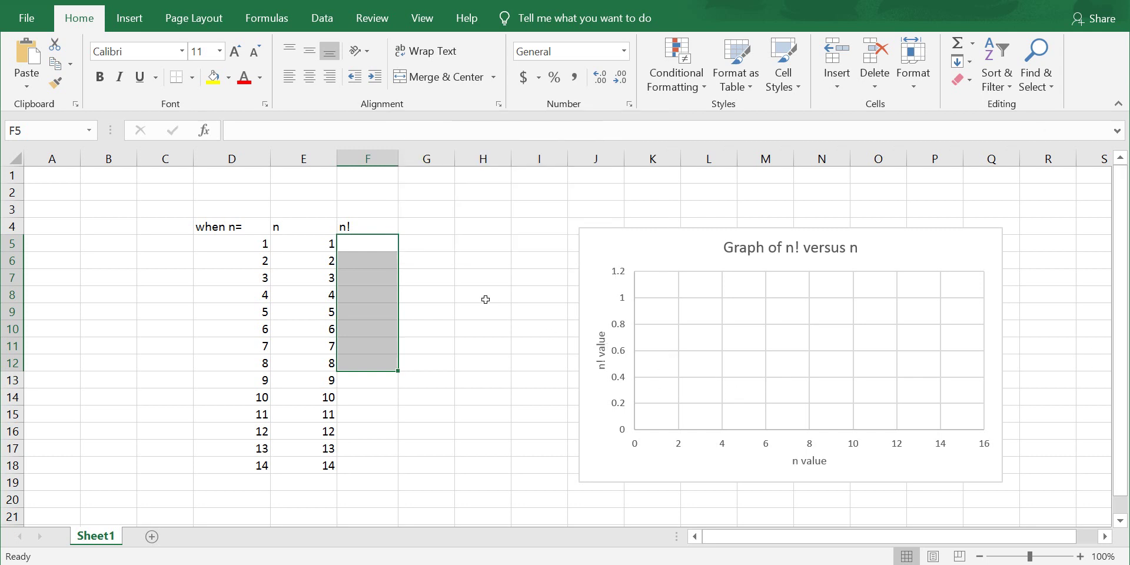
Step: Enter =PRODUCT(E5) in F5 so the n! column starts at 1
{"action": "left_click", "coordinate": [462, 279]}
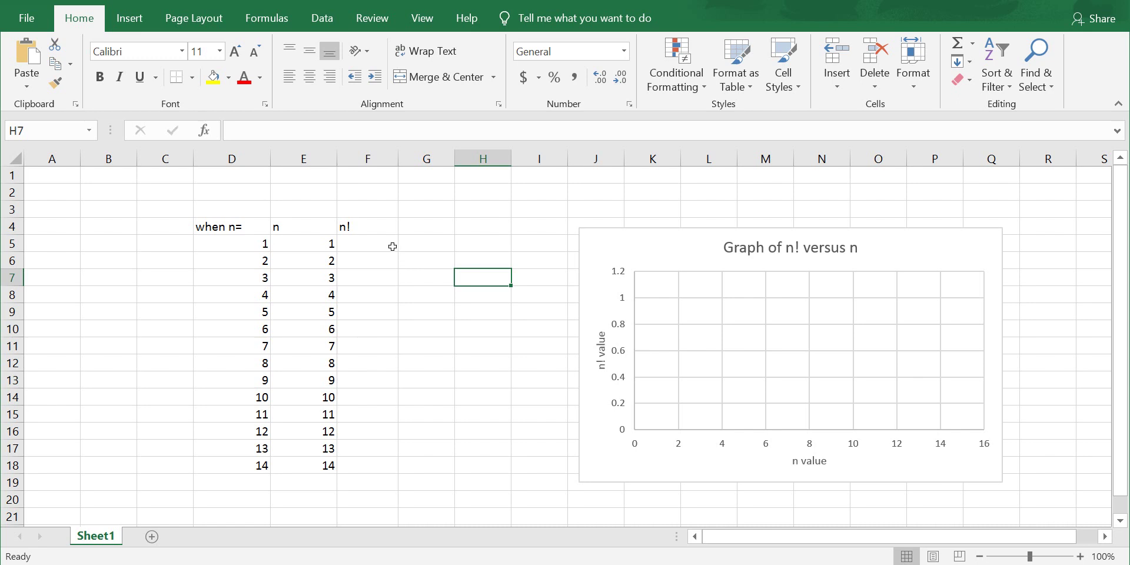
{"action": "left_click", "coordinate": [392, 246]}
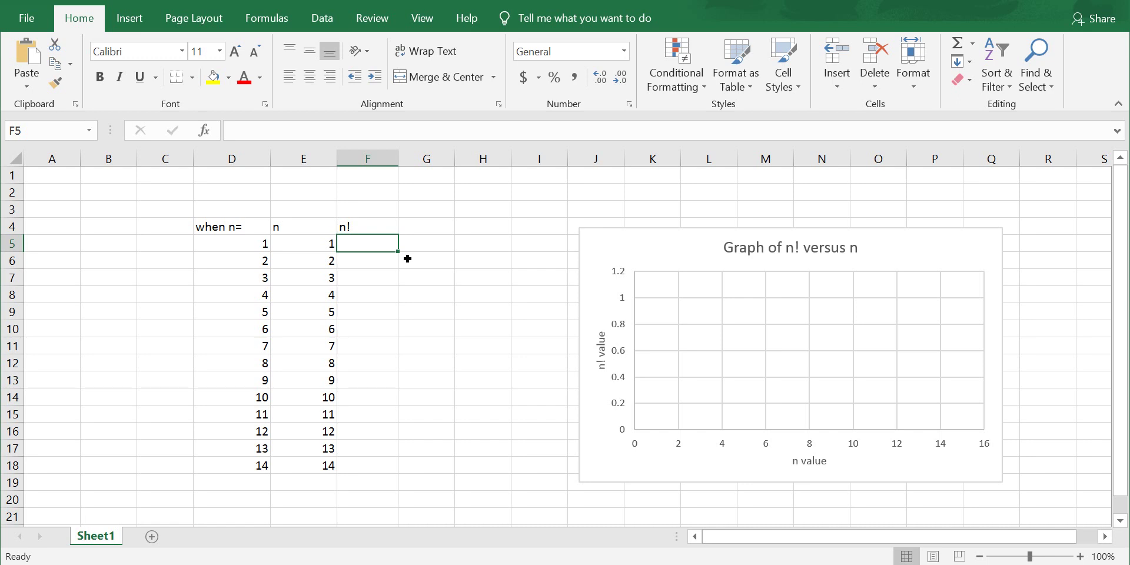
{"action": "type", "text": "="}
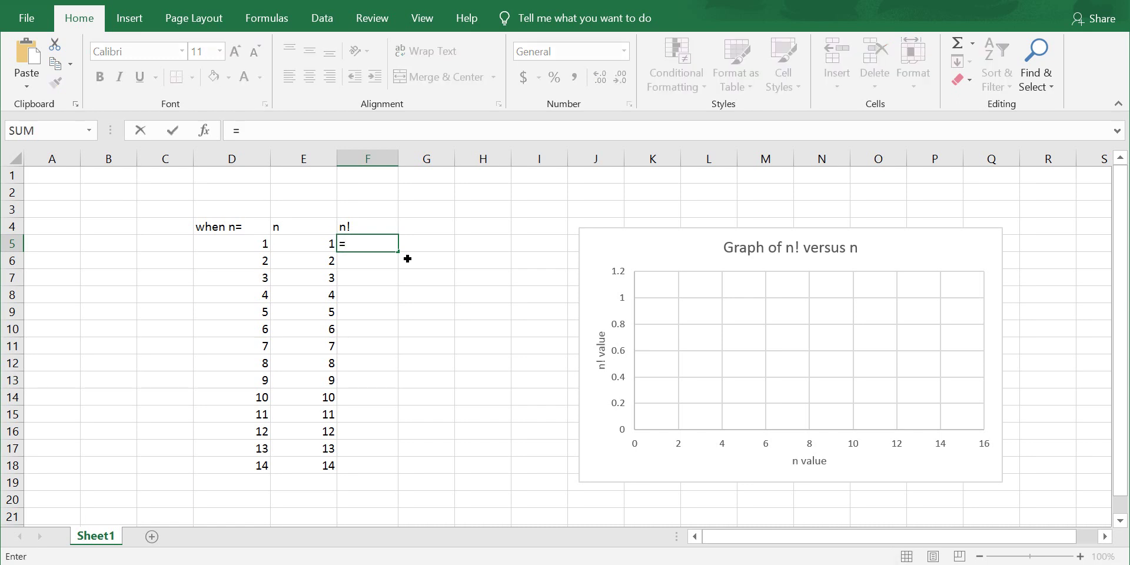
{"action": "type", "text": "prodct"}
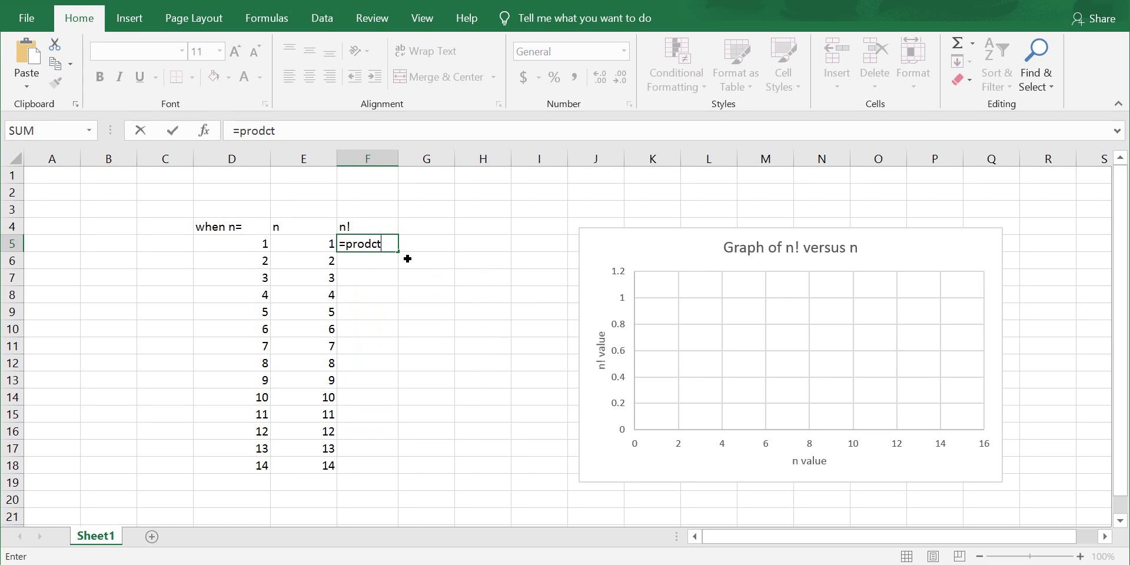
{"action": "key", "text": "BackSpace"}
{"action": "type", "text": "uct("}
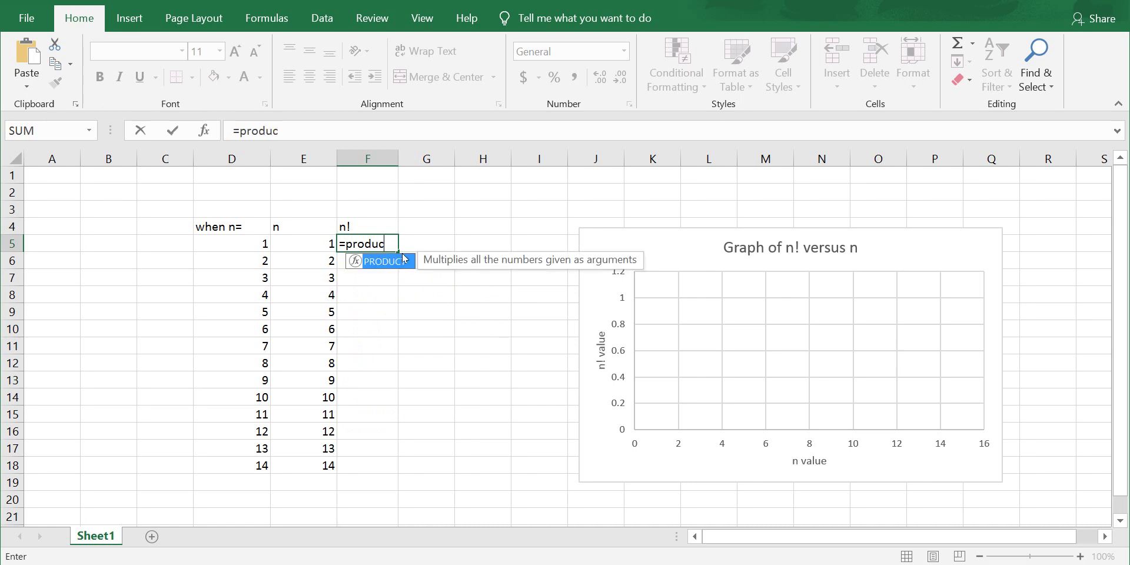
{"action": "left_click", "coordinate": [330, 242]}
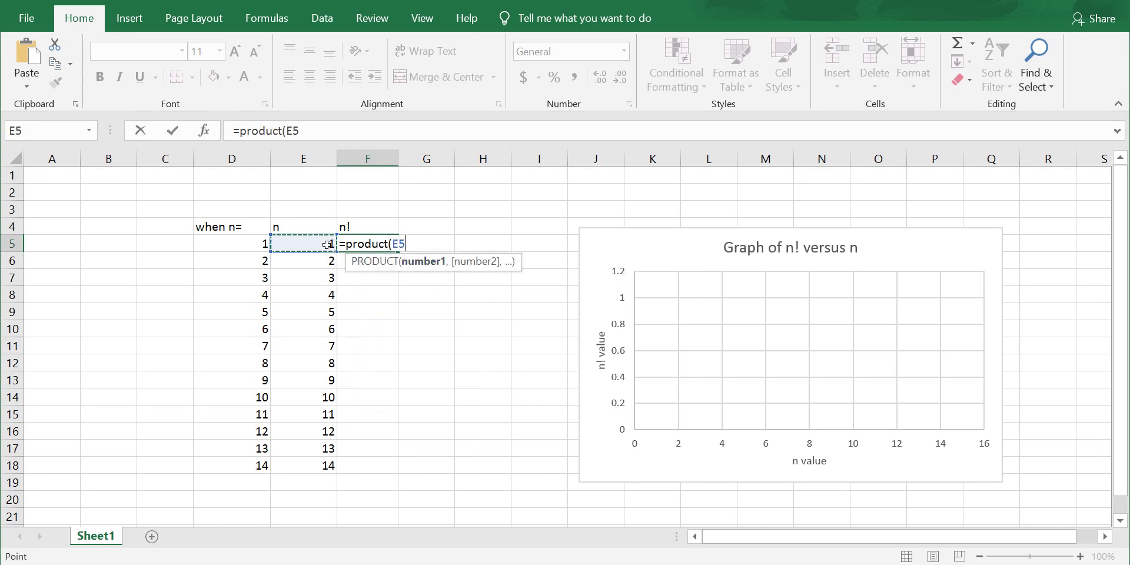
{"action": "type", "text": ")"}
{"action": "key", "text": "Return"}
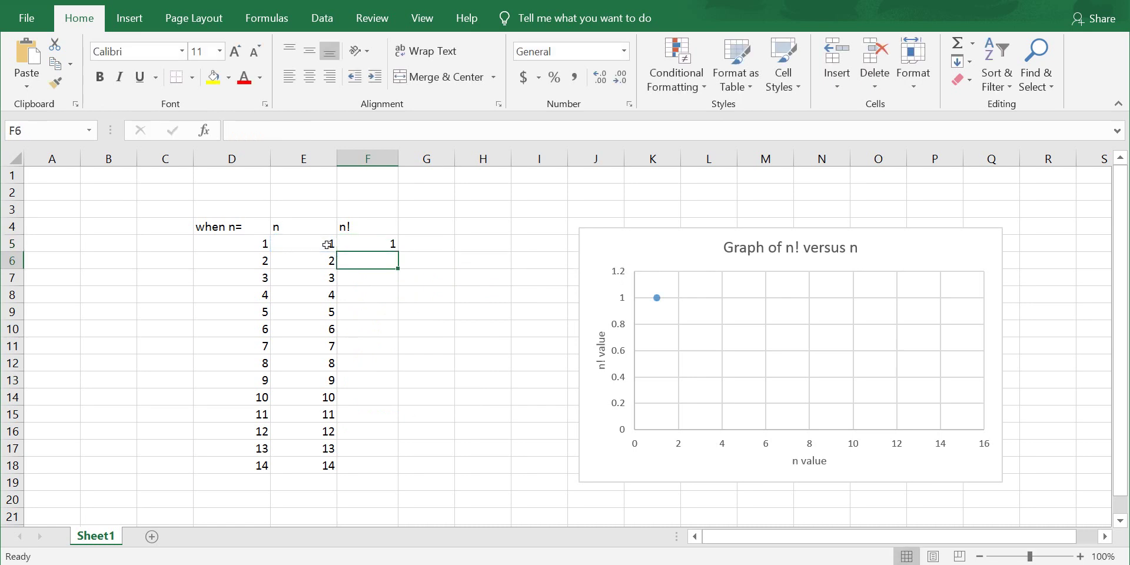
Step: Fill F6 and F7 with PRODUCT formulas over E5:E6 and E5:E7, giving 2 and 6
{"action": "type", "text": "=p"}
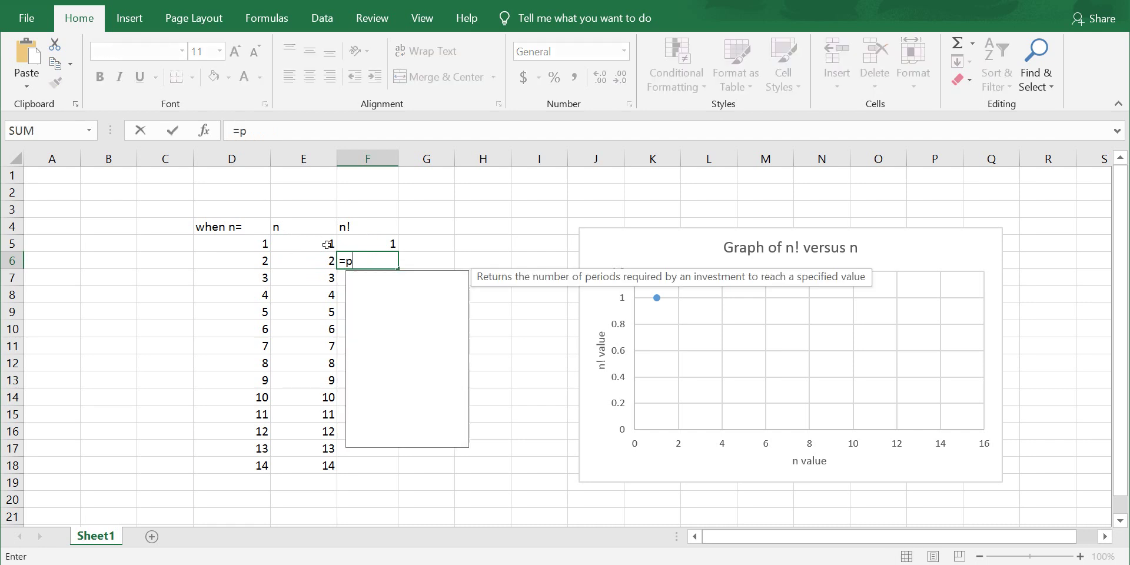
{"action": "type", "text": "roduct("}
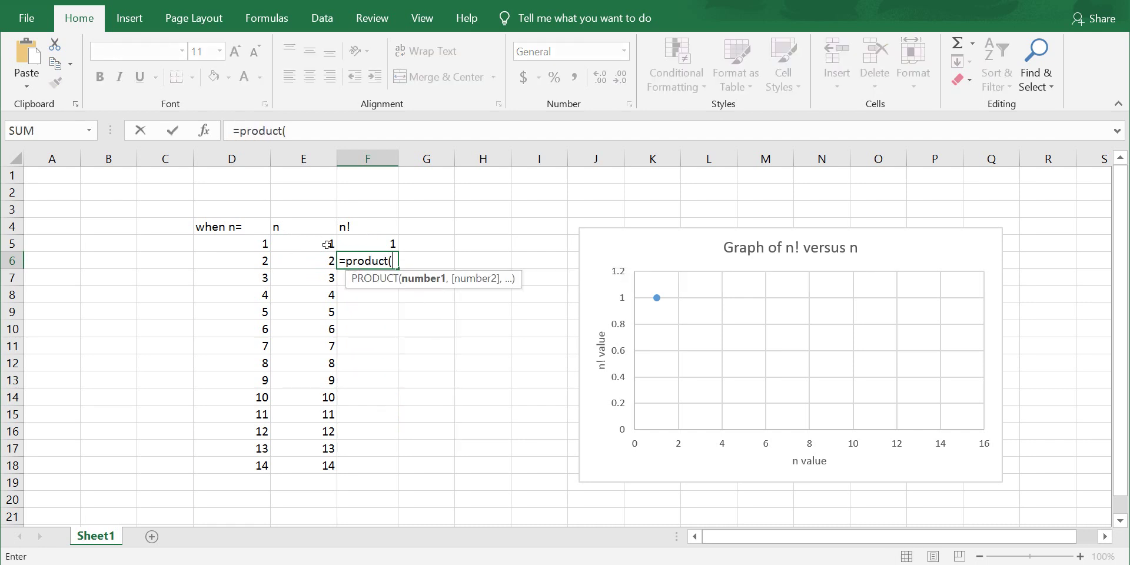
{"action": "left_click_drag", "start_coordinate": [327, 263], "coordinate": [328, 246]}
{"action": "type", "text": ")"}
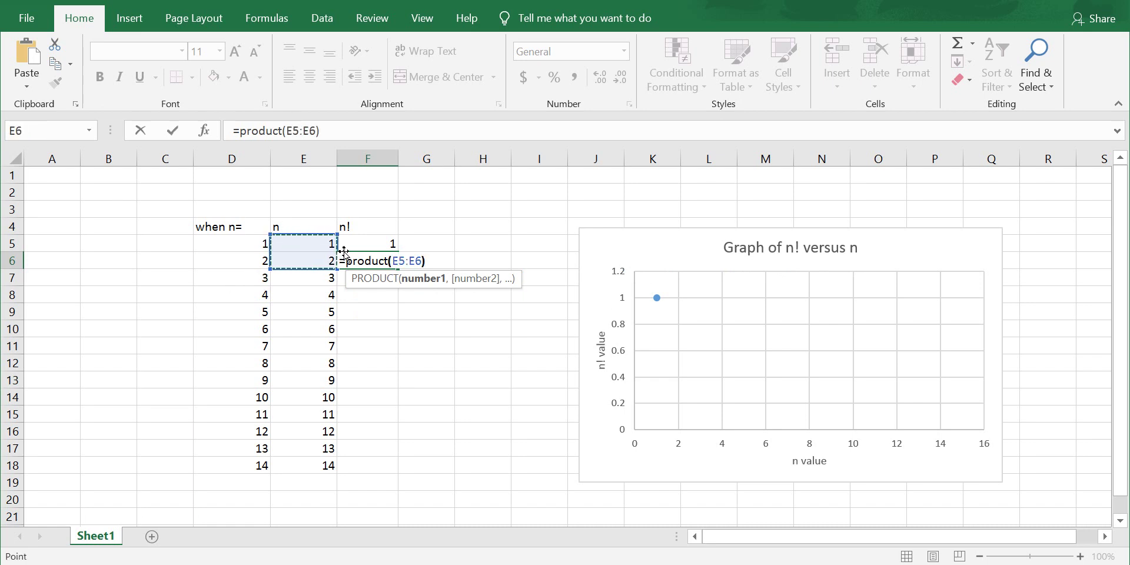
{"action": "key", "text": "Return"}
{"action": "type", "text": "=product("}
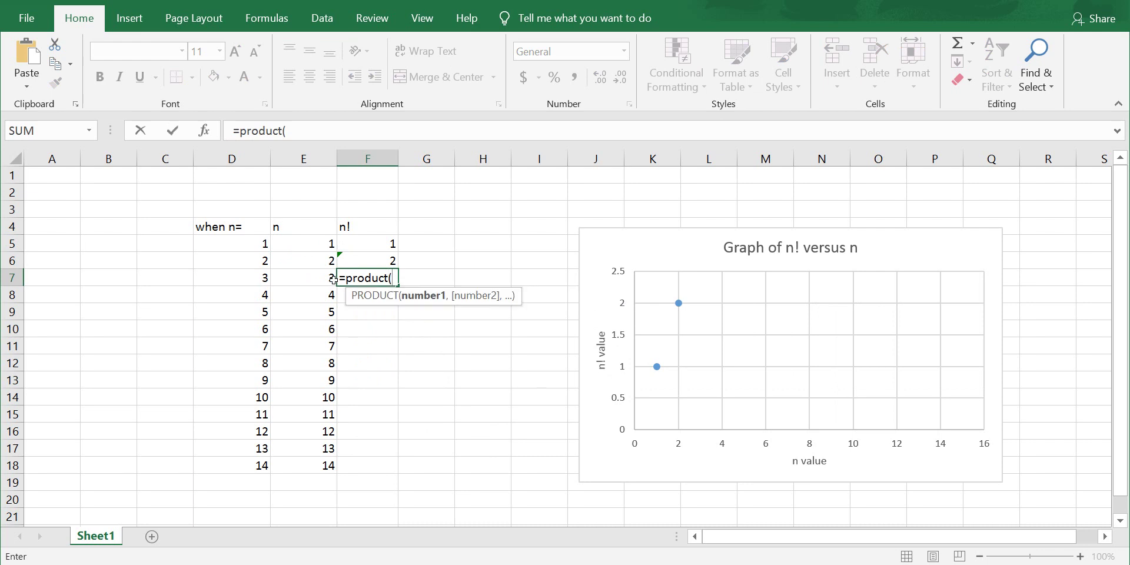
{"action": "left_click_drag", "start_coordinate": [328, 247], "coordinate": [328, 279]}
{"action": "type", "text": ")"}
{"action": "key", "text": "Return"}
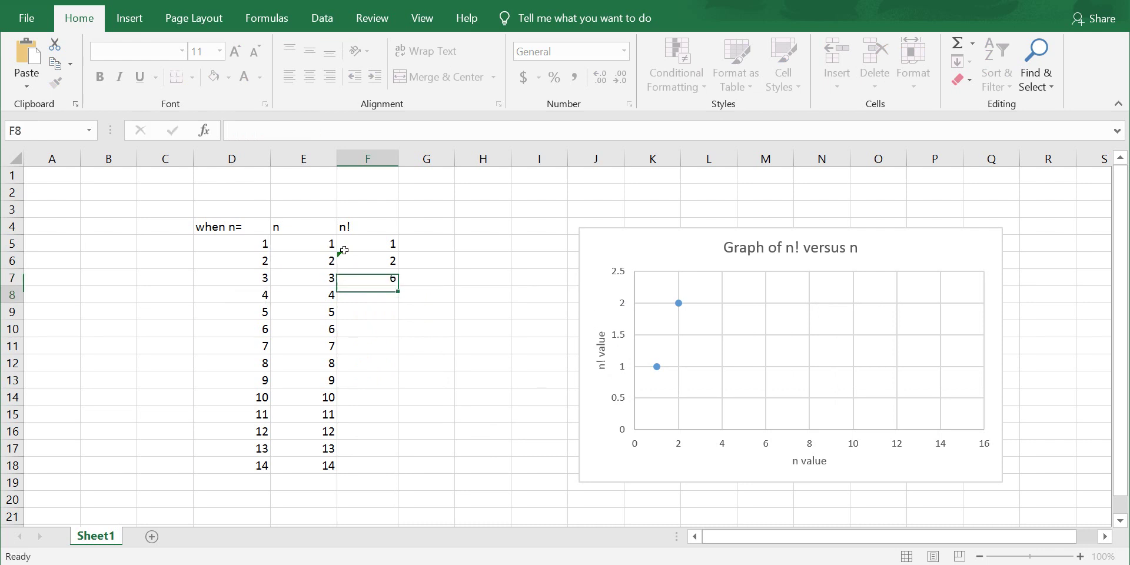
Step: Enter a PRODUCT formula in F8 and correct its range to E5:E8 so it shows 24
{"action": "type", "text": "=product("}
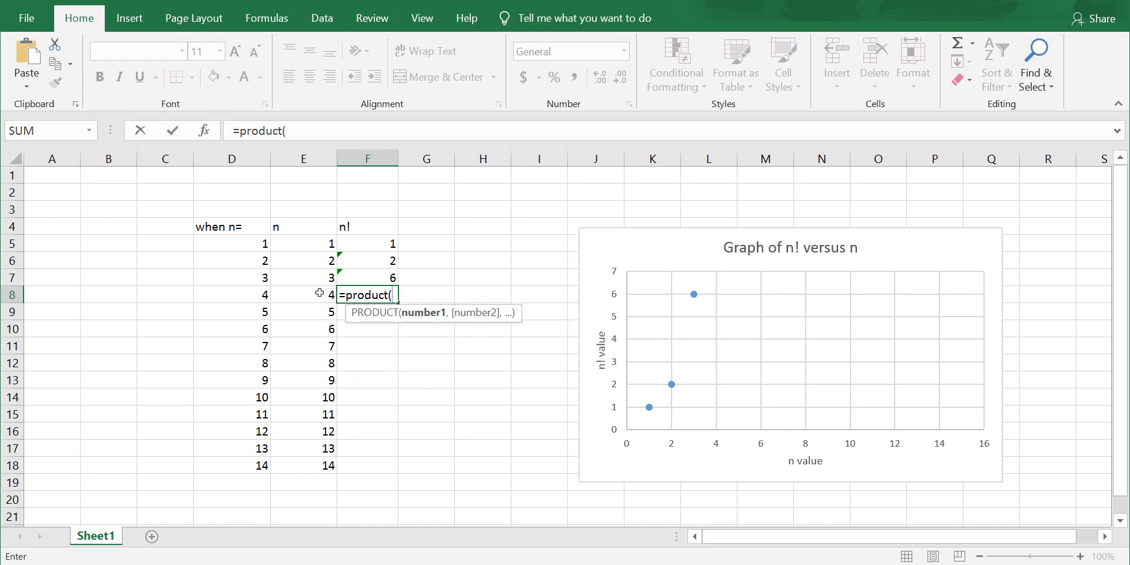
{"action": "left_click_drag", "start_coordinate": [315, 277], "coordinate": [310, 246]}
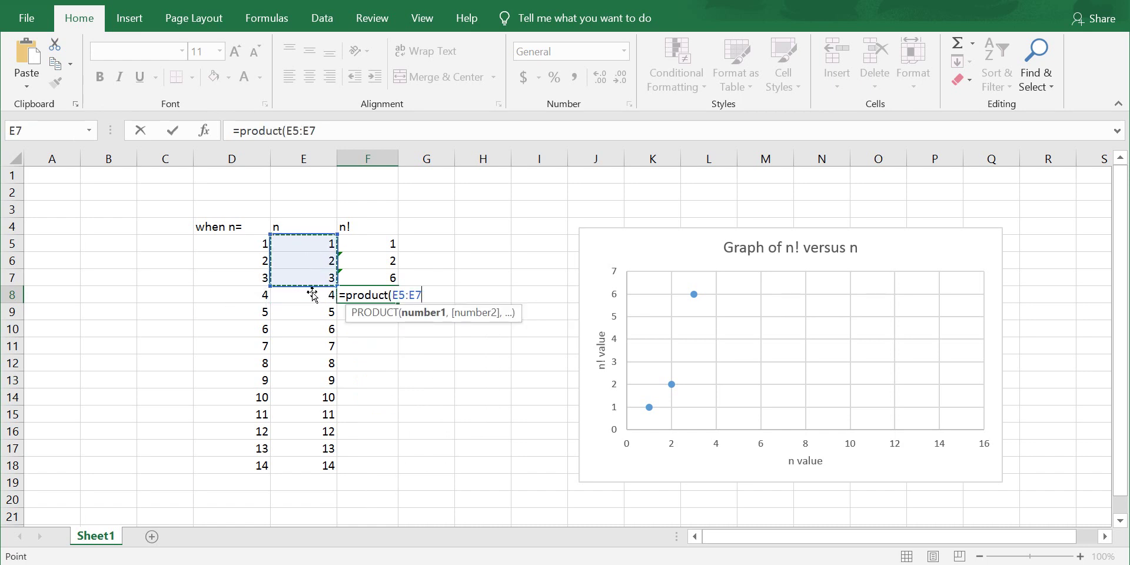
{"action": "left_click_drag", "start_coordinate": [310, 293], "coordinate": [335, 263]}
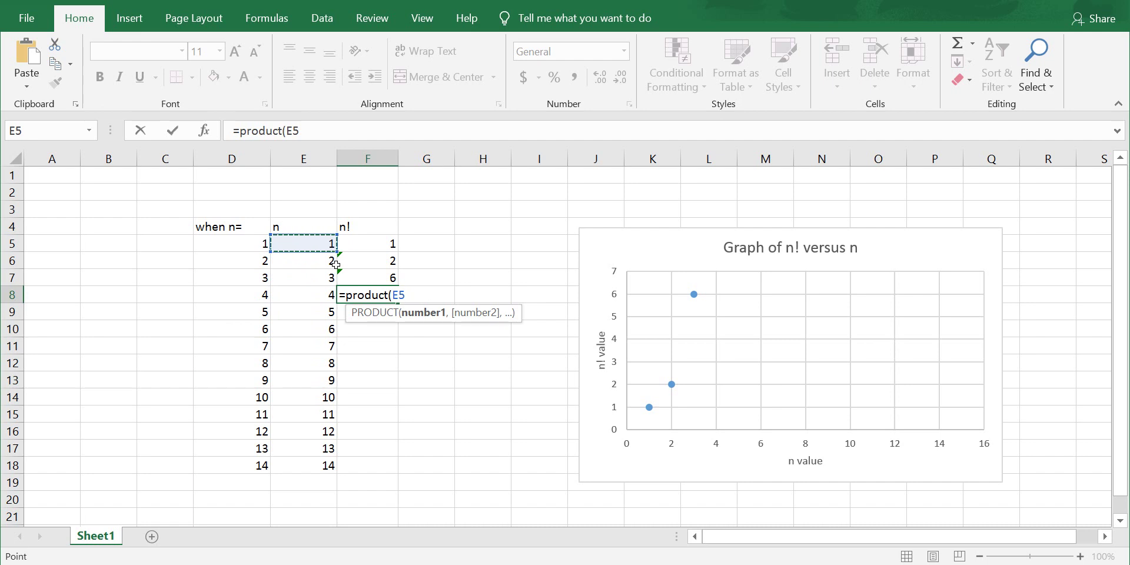
{"action": "type", "text": ")"}
{"action": "key", "text": "Return"}
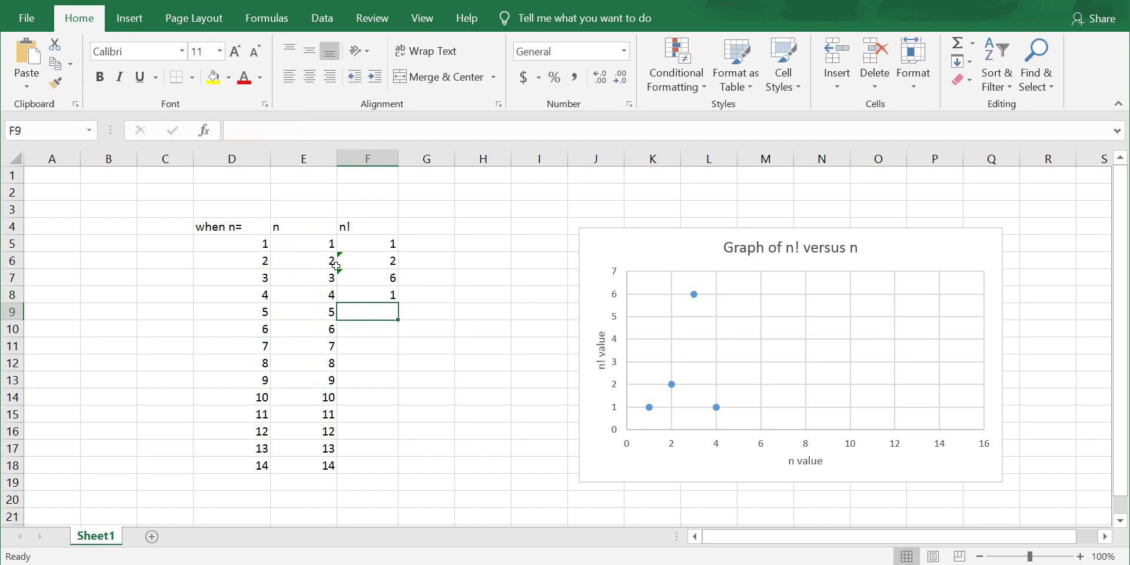
{"action": "left_click", "coordinate": [379, 296]}
{"action": "left_click", "coordinate": [303, 132]}
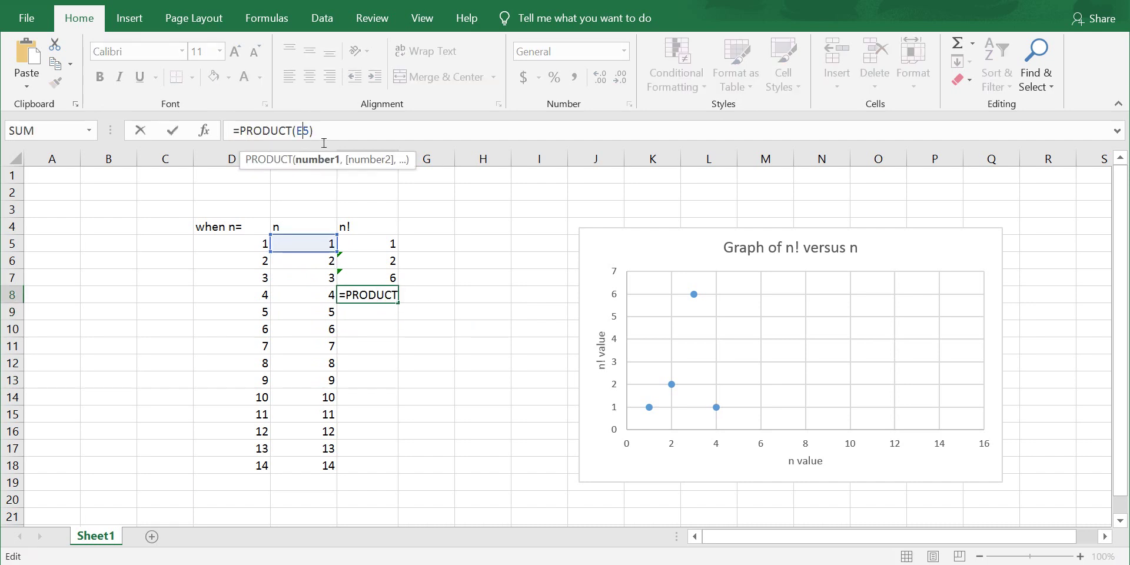
{"action": "key", "text": "Right"}
{"action": "type", "text": ":E"}
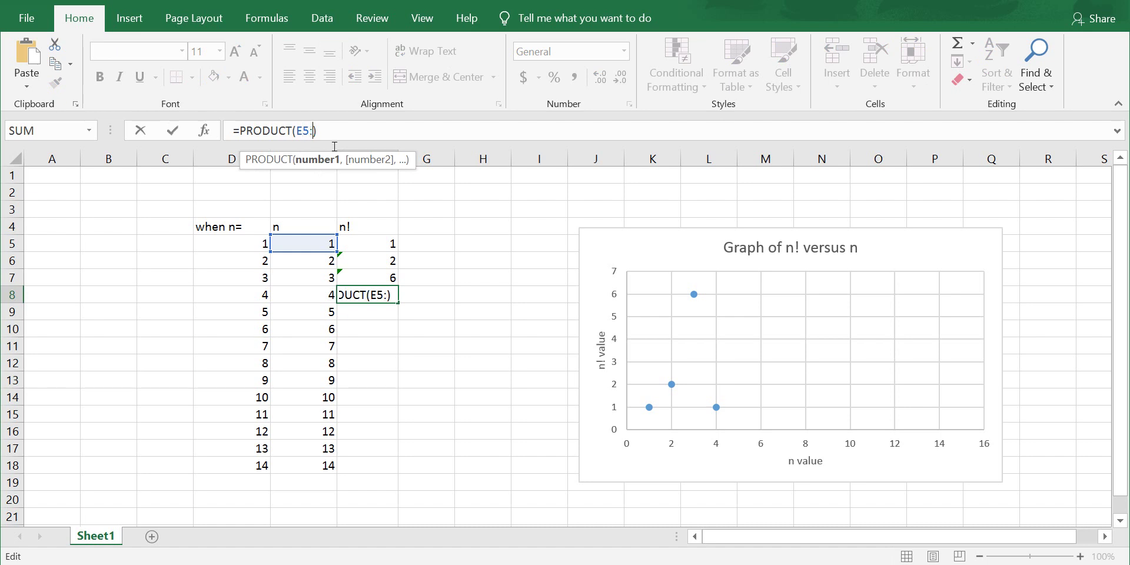
{"action": "type", "text": "8"}
{"action": "key", "text": "Return"}
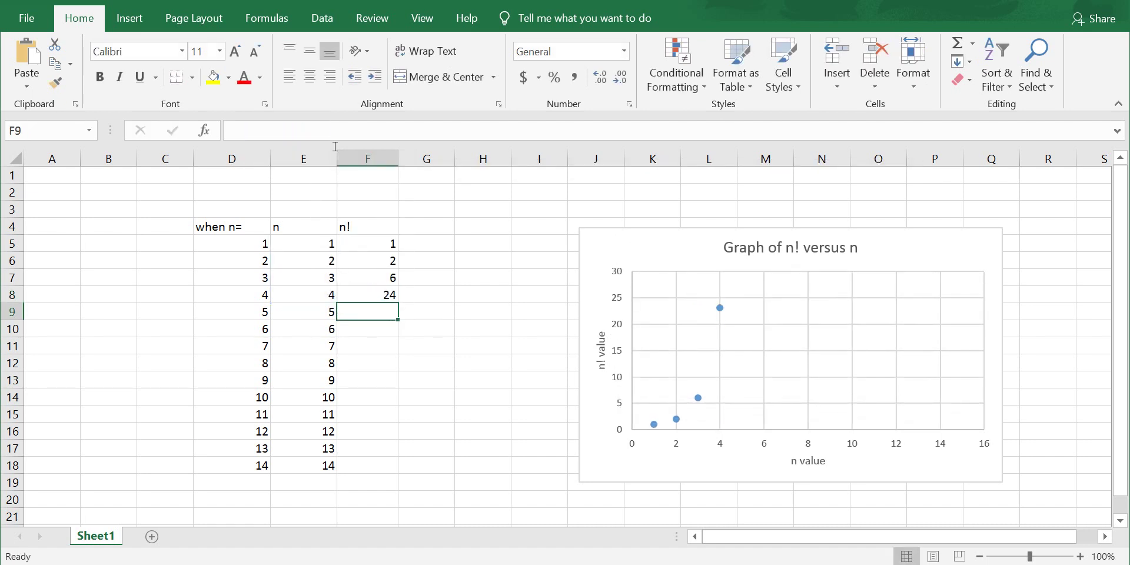
Step: Enter PRODUCT formulas over E5:E9 and E5:E10 in F9 and F10, giving 120 and 720
{"action": "type", "text": "=product("}
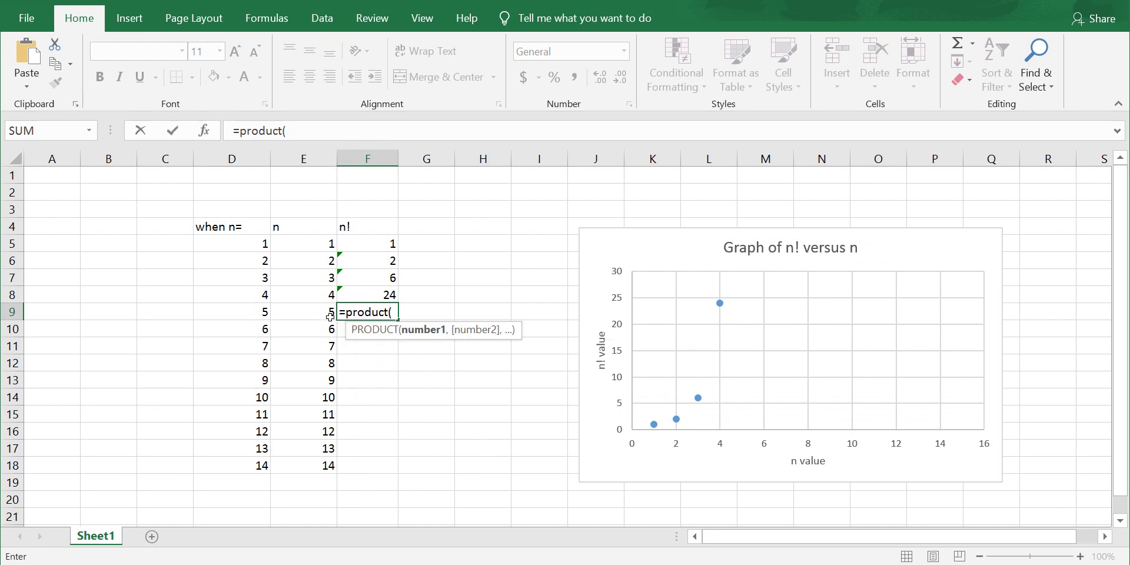
{"action": "left_click_drag", "start_coordinate": [329, 313], "coordinate": [322, 250]}
{"action": "type", "text": ")"}
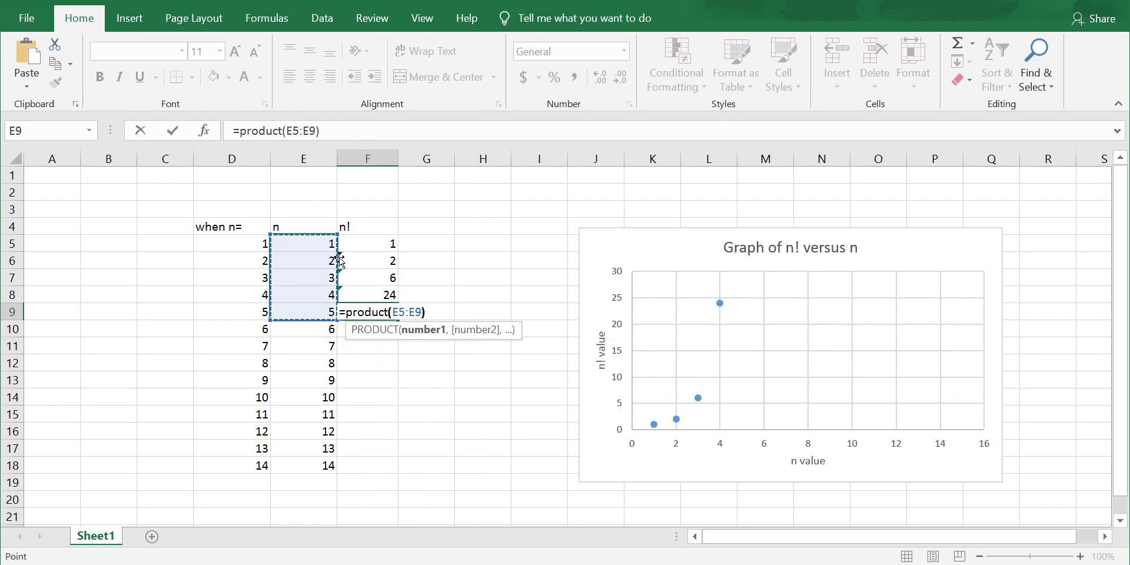
{"action": "key", "text": "Return"}
{"action": "type", "text": "=product("}
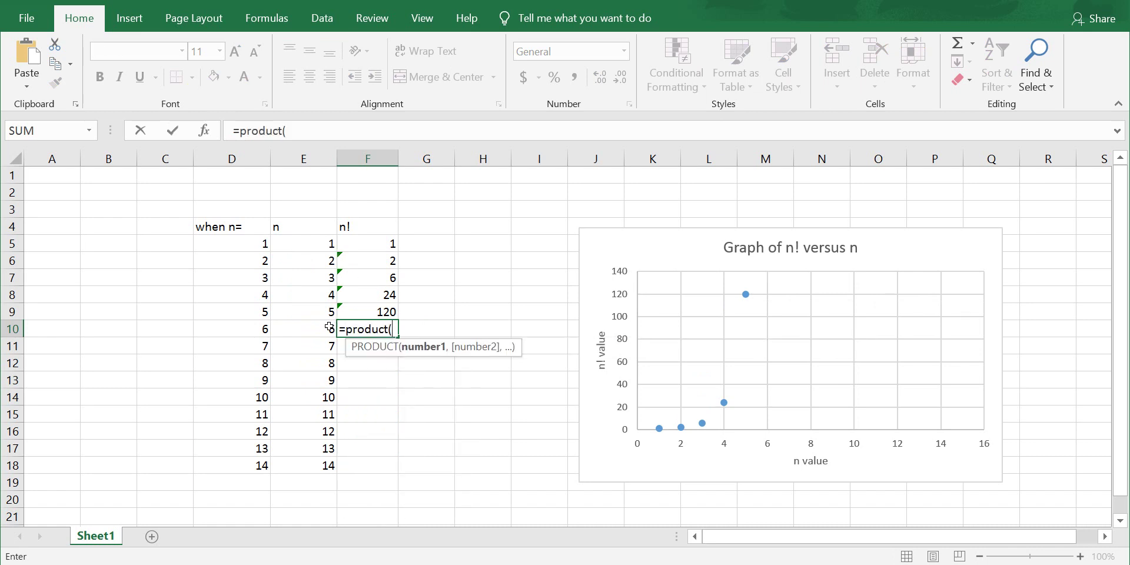
{"action": "left_click_drag", "start_coordinate": [328, 328], "coordinate": [321, 255]}
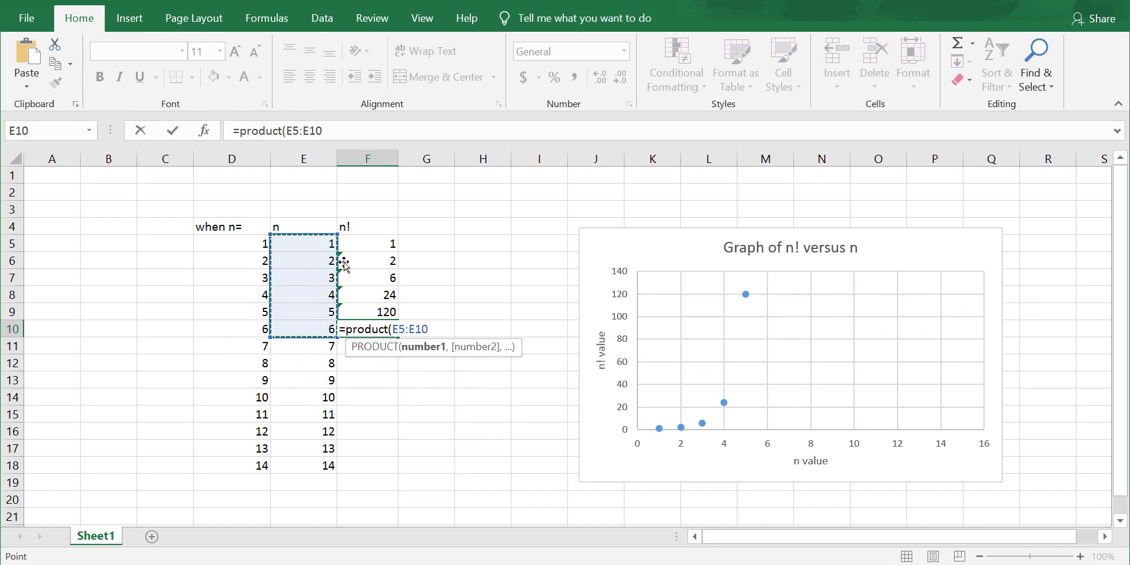
{"action": "type", "text": ")"}
{"action": "key", "text": "Return"}
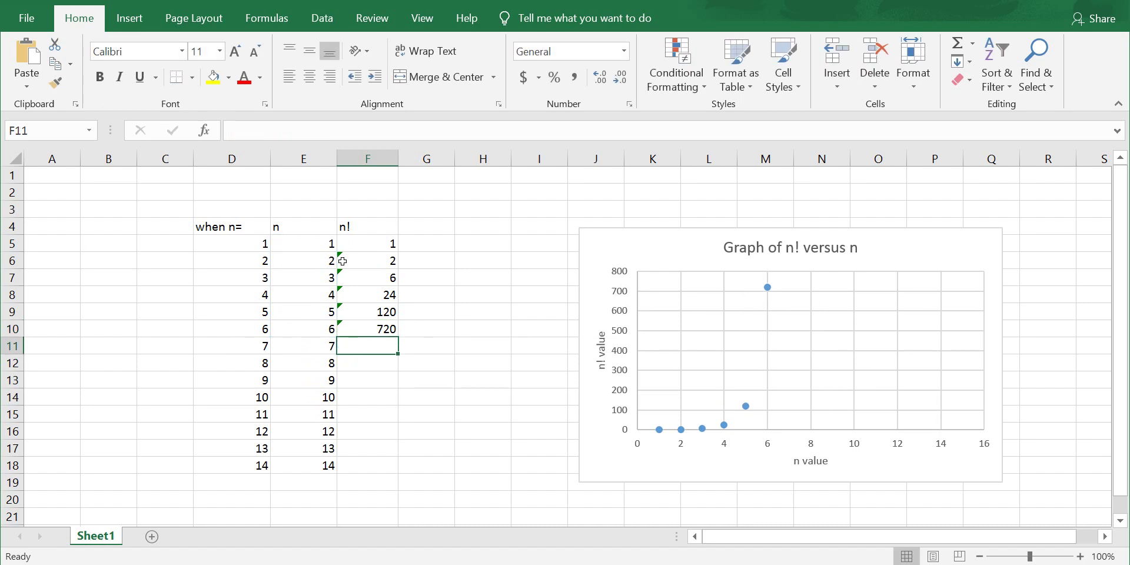
Step: Enter PRODUCT formulas over E5:E11 and E5:E12 in F11 and F12, giving 5040 and 40320
{"action": "type", "text": "=product("}
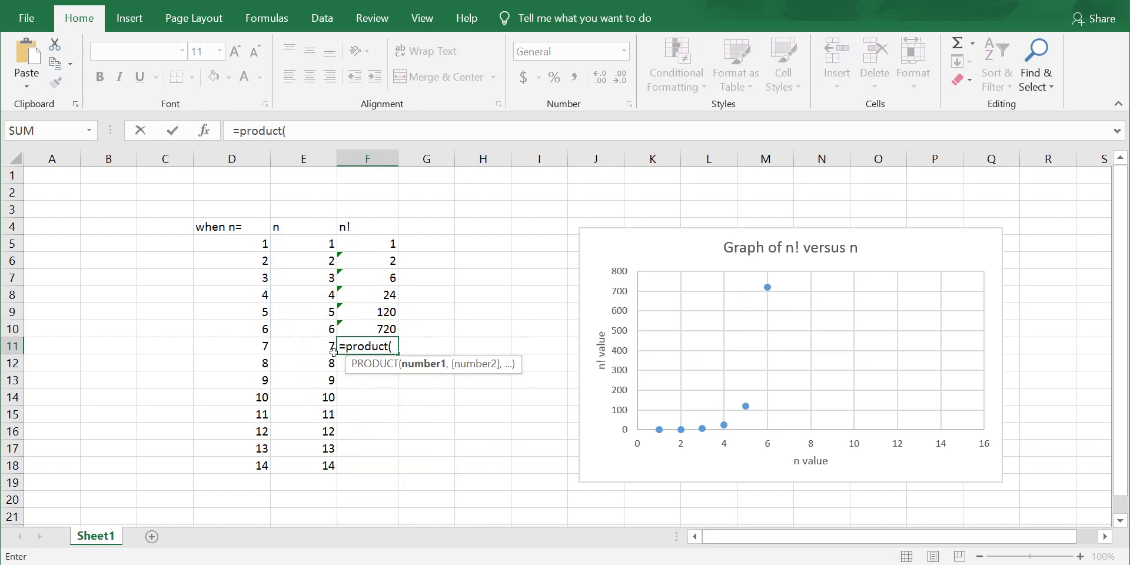
{"action": "left_click_drag", "start_coordinate": [333, 351], "coordinate": [318, 249]}
{"action": "type", "text": ")"}
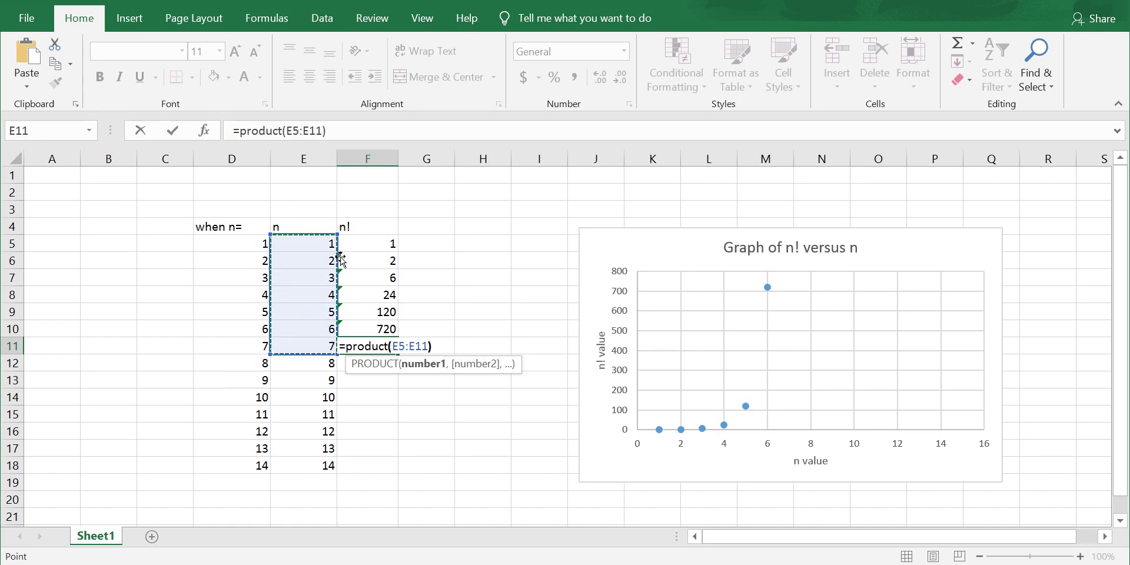
{"action": "key", "text": "Return"}
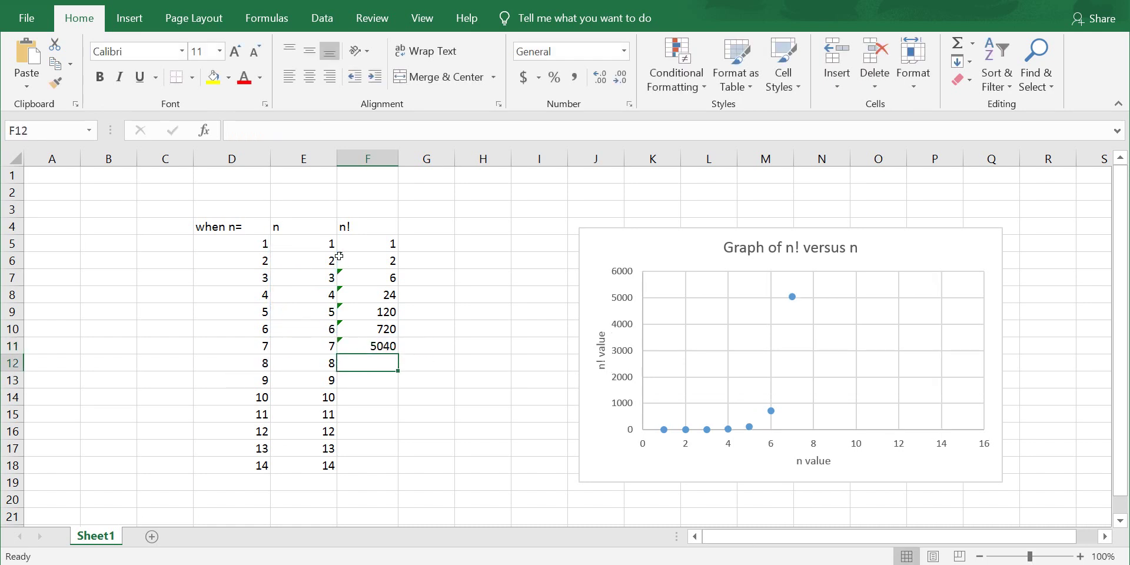
{"action": "type", "text": "=produ"}
{"action": "key", "text": "BackSpace"}
{"action": "key", "text": "BackSpace"}
{"action": "key", "text": "BackSpace"}
{"action": "key", "text": "BackSpace"}
{"action": "key", "text": "BackSpace"}
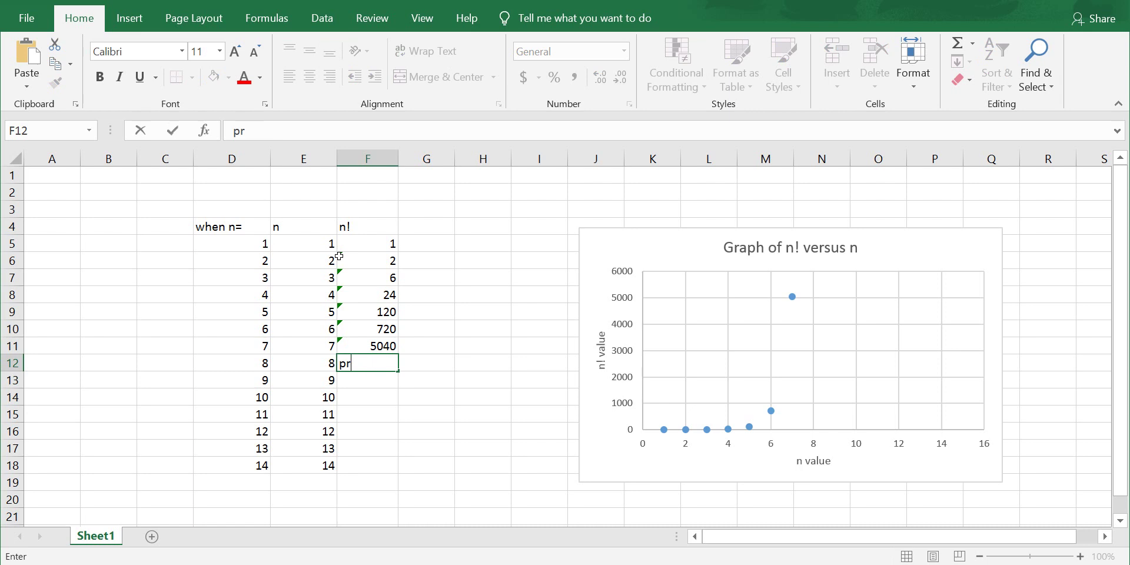
{"action": "type", "text": "product("}
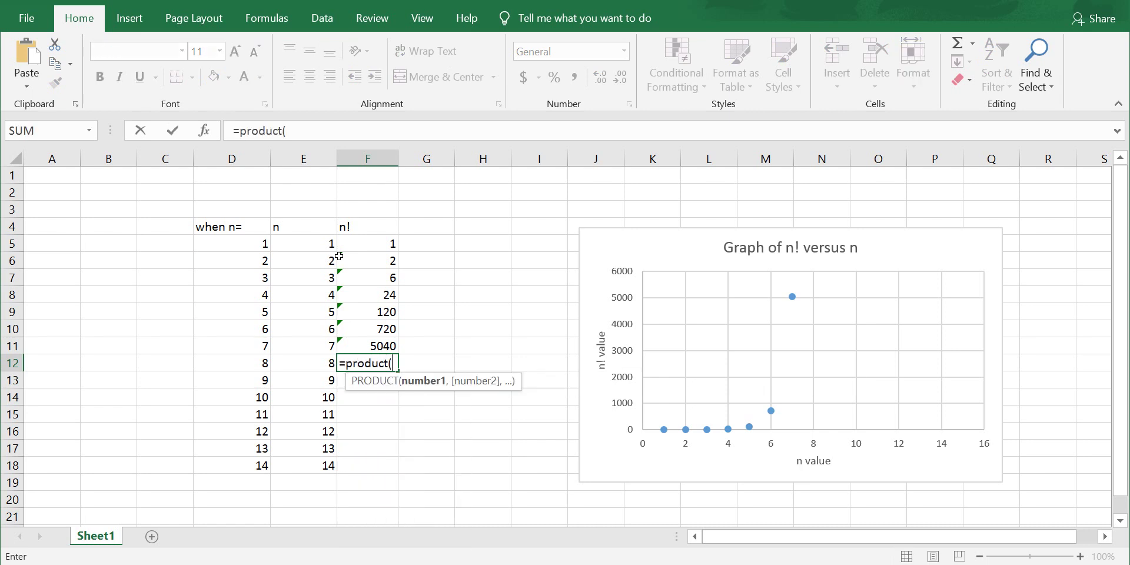
{"action": "left_click_drag", "start_coordinate": [330, 366], "coordinate": [330, 242]}
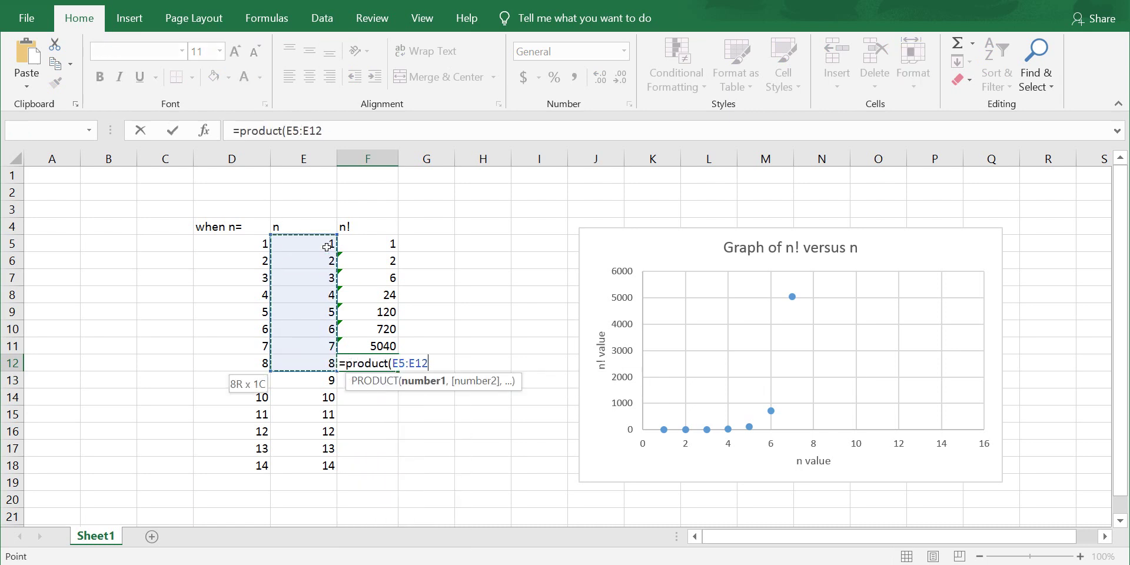
{"action": "key", "text": "Return"}
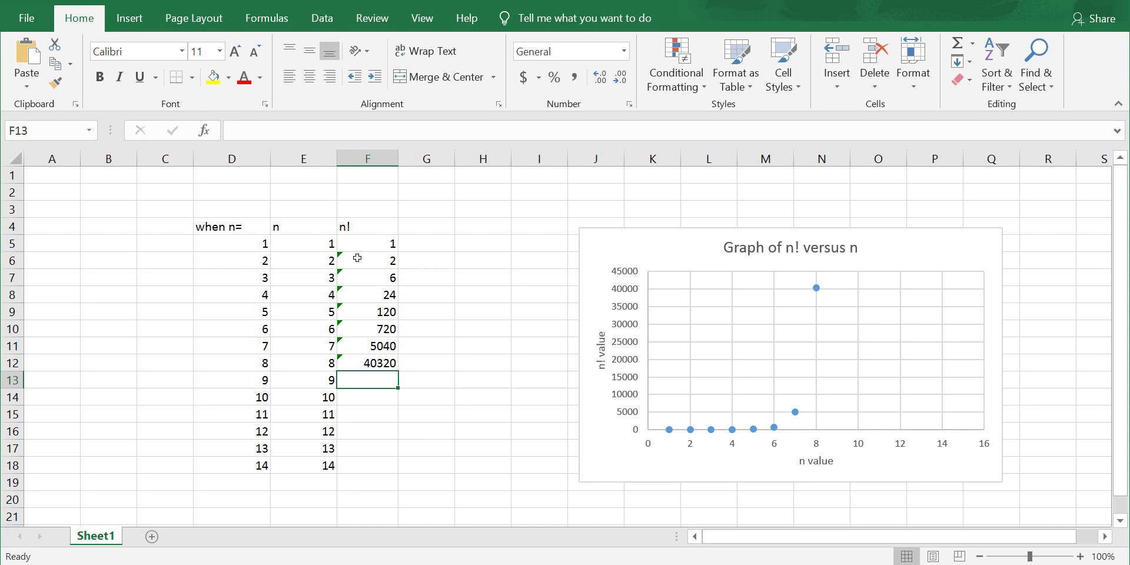
Step: Enter =PRODUCT(E5:E13) in F13 so it shows 362880 for 9!
{"action": "type", "text": "=product*"}
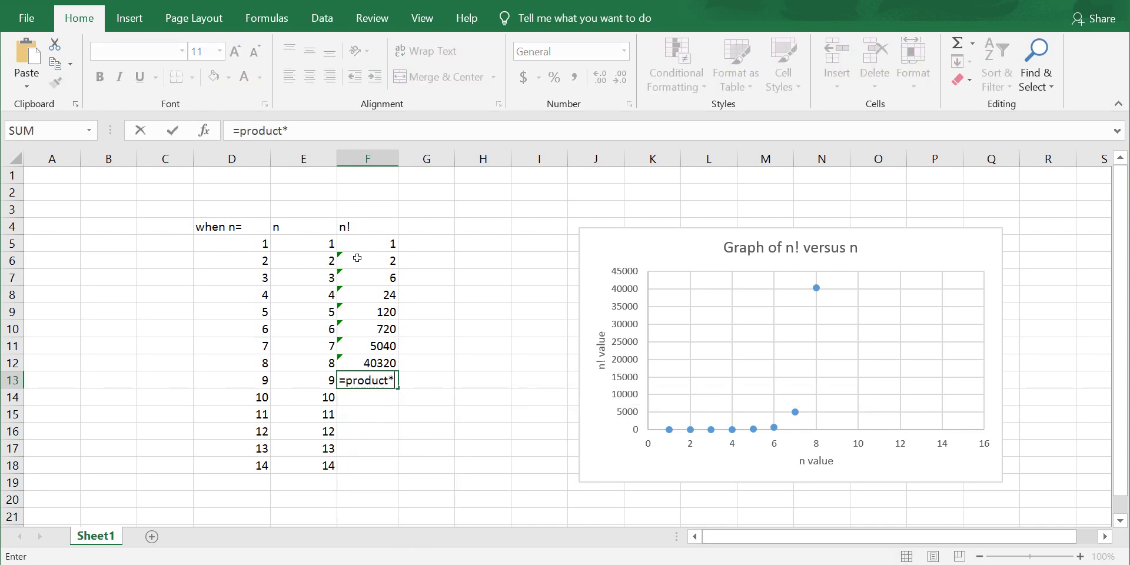
{"action": "key", "text": "BackSpace"}
{"action": "type", "text": "("}
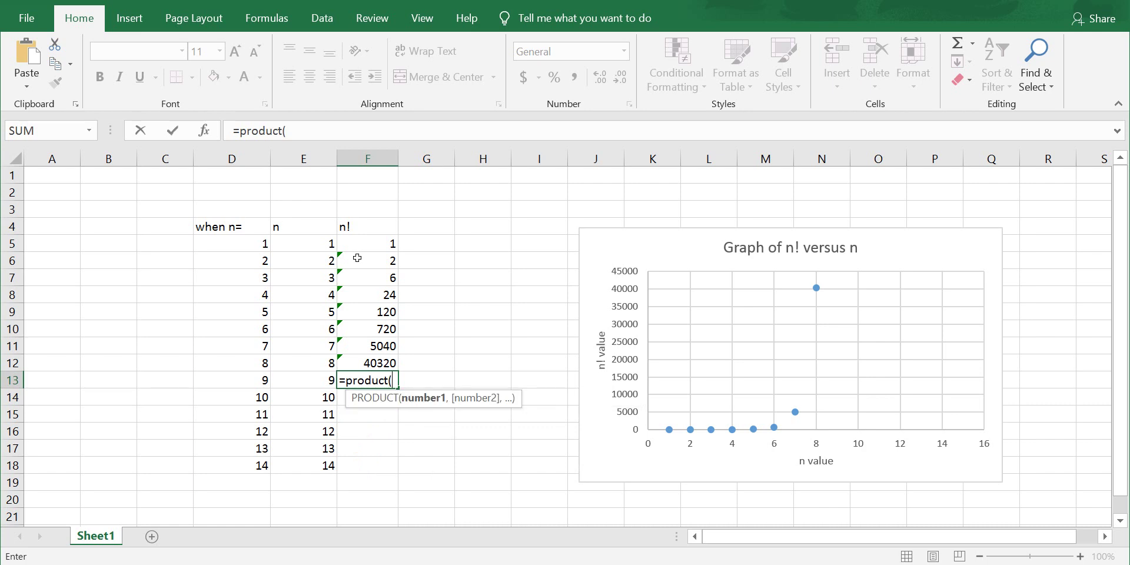
{"action": "left_click_drag", "start_coordinate": [327, 388], "coordinate": [327, 243]}
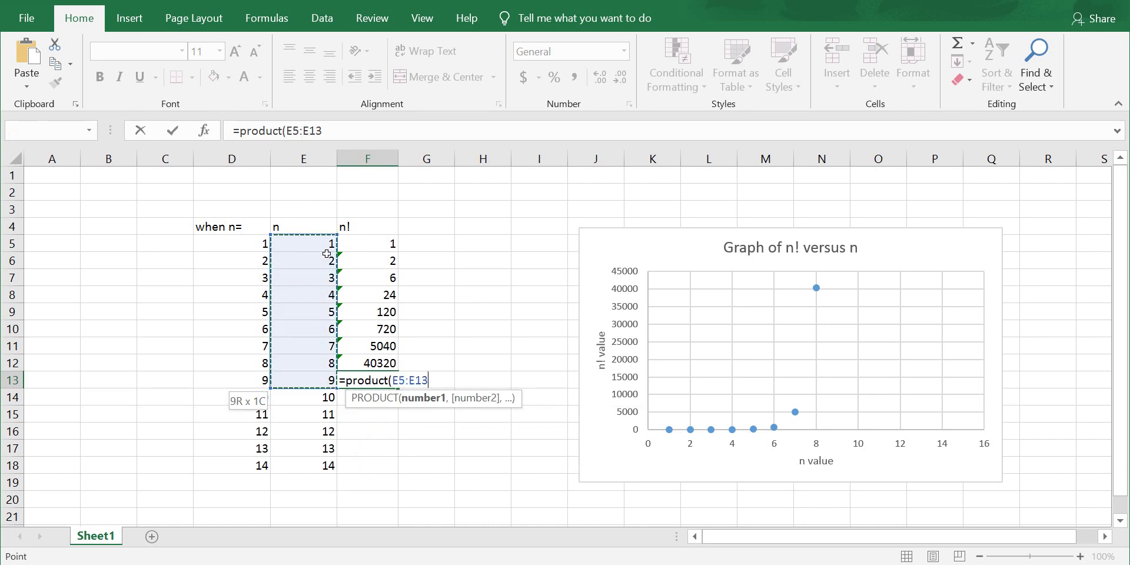
{"action": "type", "text": ")"}
{"action": "key", "text": "Return"}
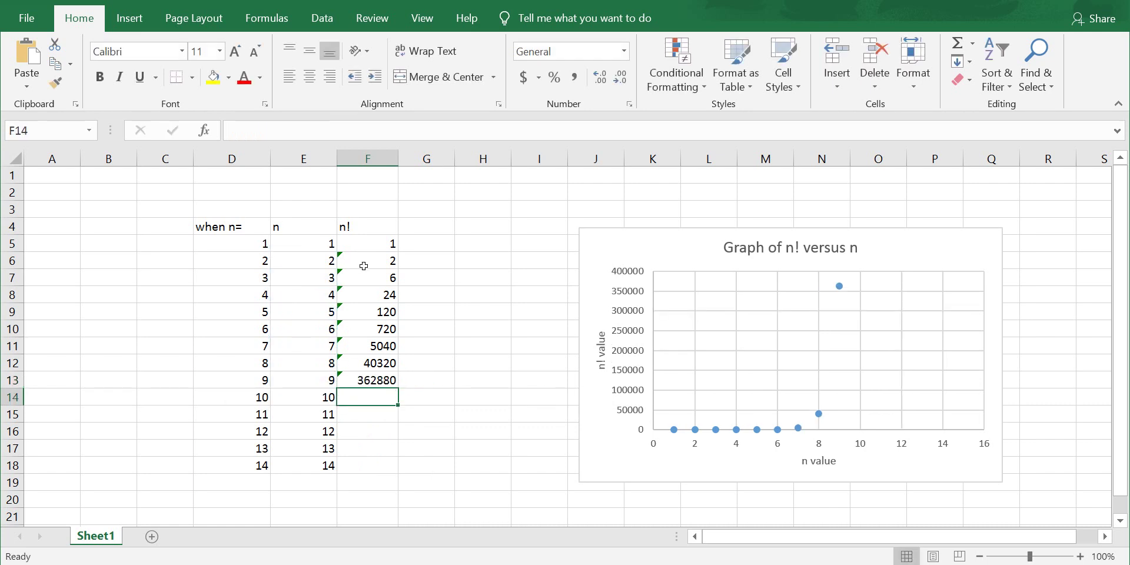